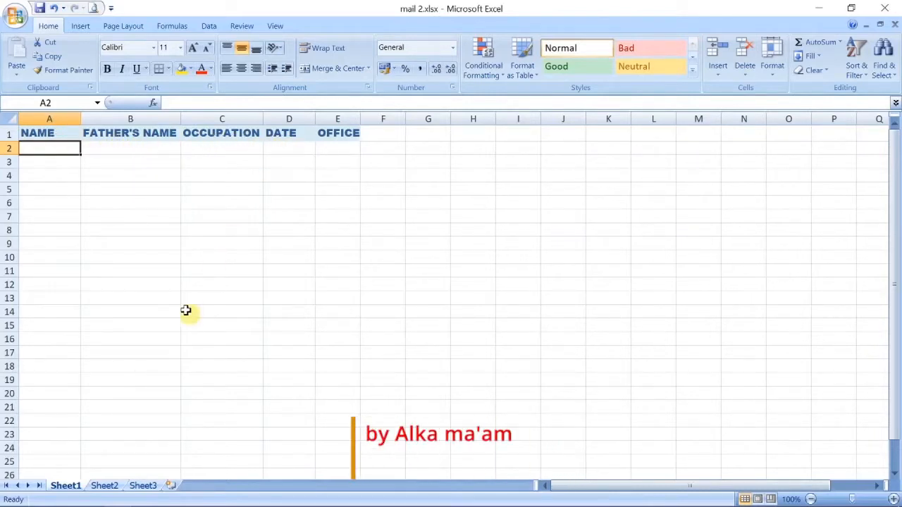
Switch from the empty Excel student table to the Word letter mail marge.docx.
{"action": "mouse_move", "coordinate": [98, 506]}
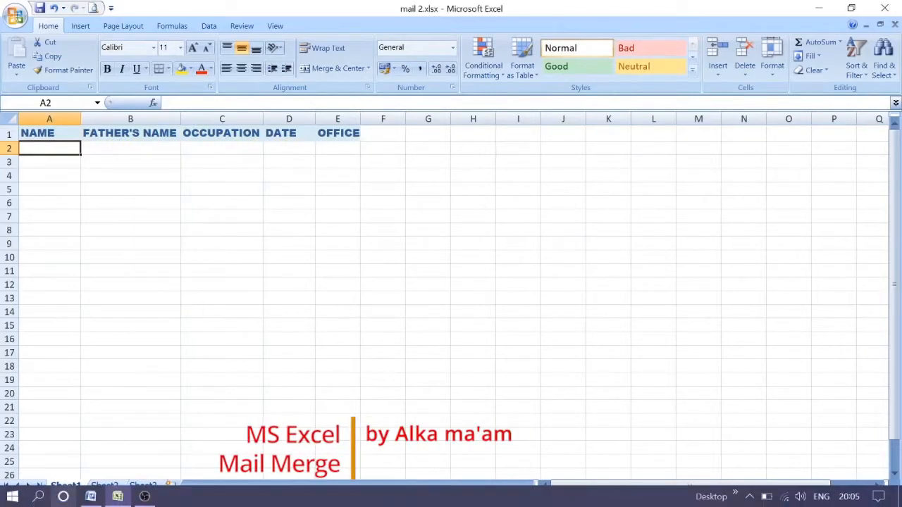
{"action": "left_click", "coordinate": [91, 497]}
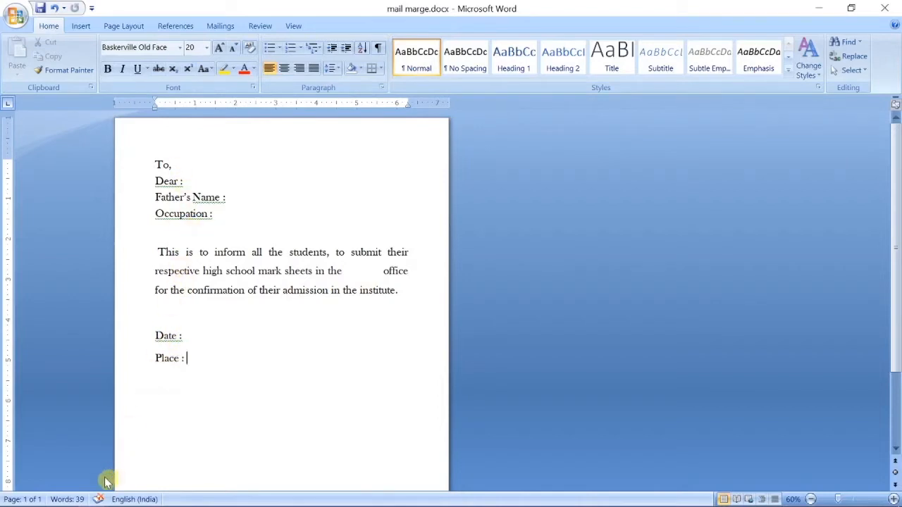
{"action": "mouse_move", "coordinate": [99, 505]}
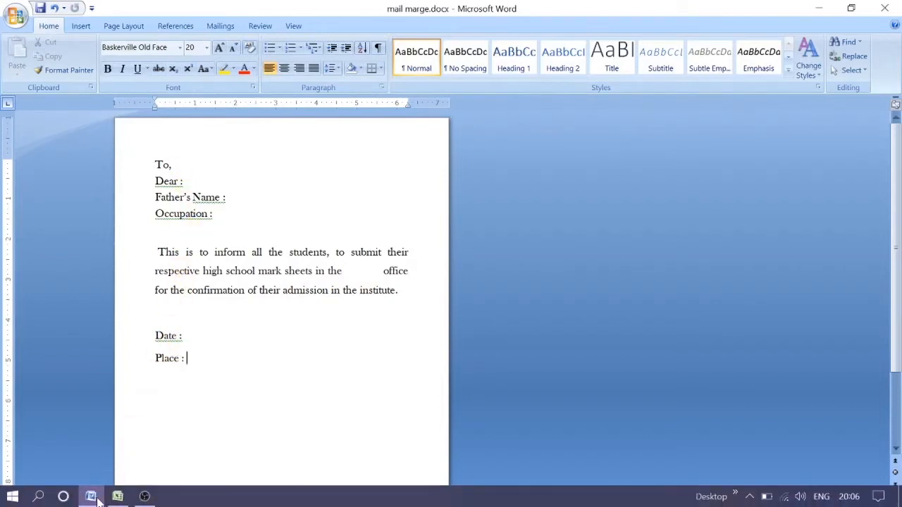
Enter the six student rows in the Excel table, then return to the Word letter.
{"action": "left_click", "coordinate": [118, 496]}
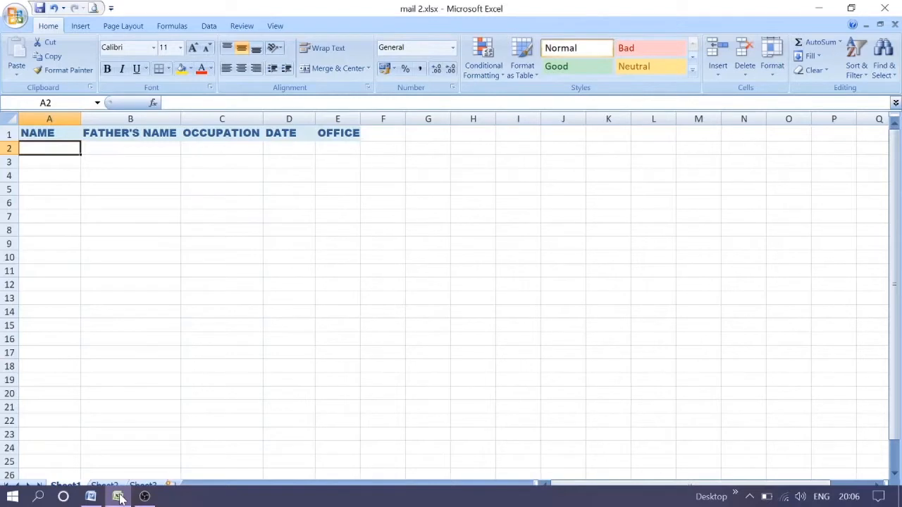
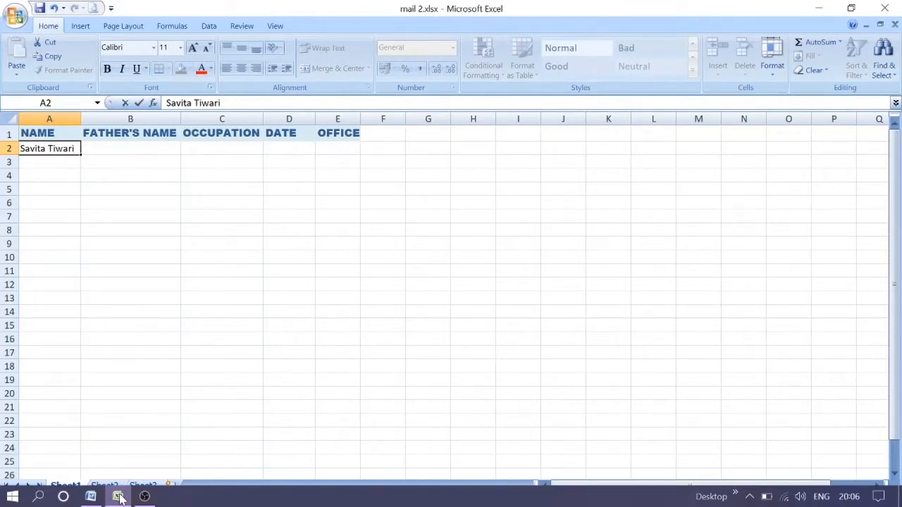
{"action": "key", "text": "Return"}
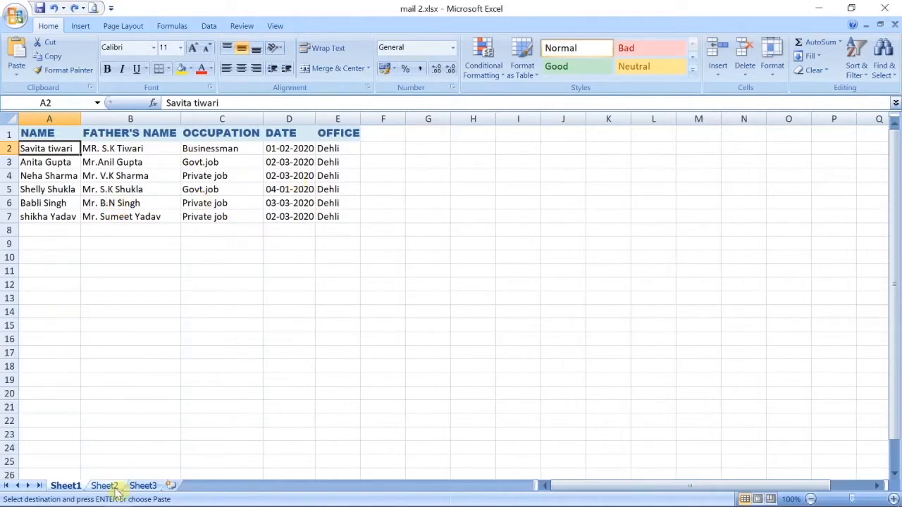
{"action": "left_click", "coordinate": [90, 496]}
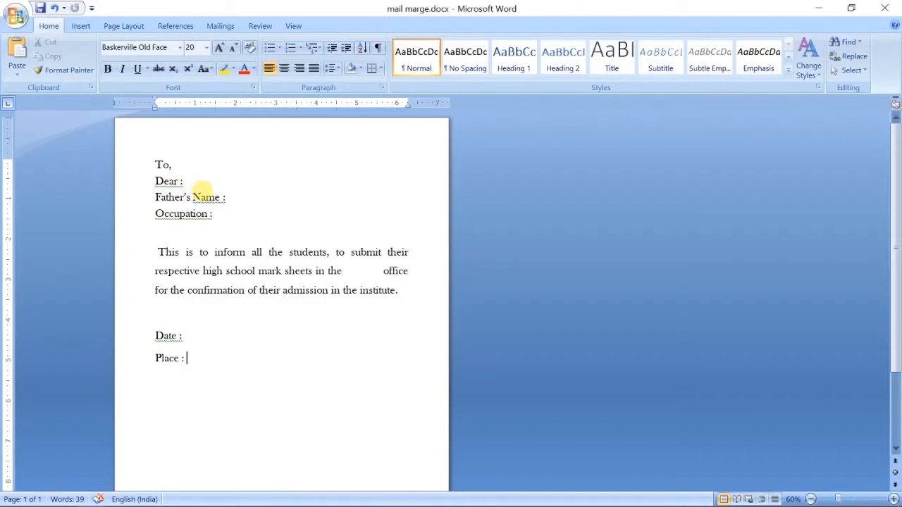
Show the Mailings ribbon commands for the letter.
{"action": "left_click", "coordinate": [222, 27]}
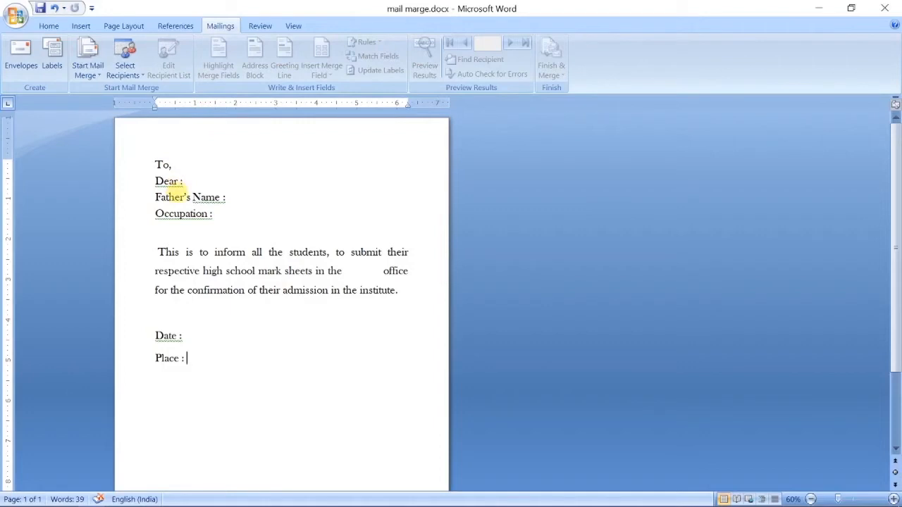
Set the document type to Letters and browse the MS folder for recipients, then cancel.
{"action": "left_click", "coordinate": [100, 77]}
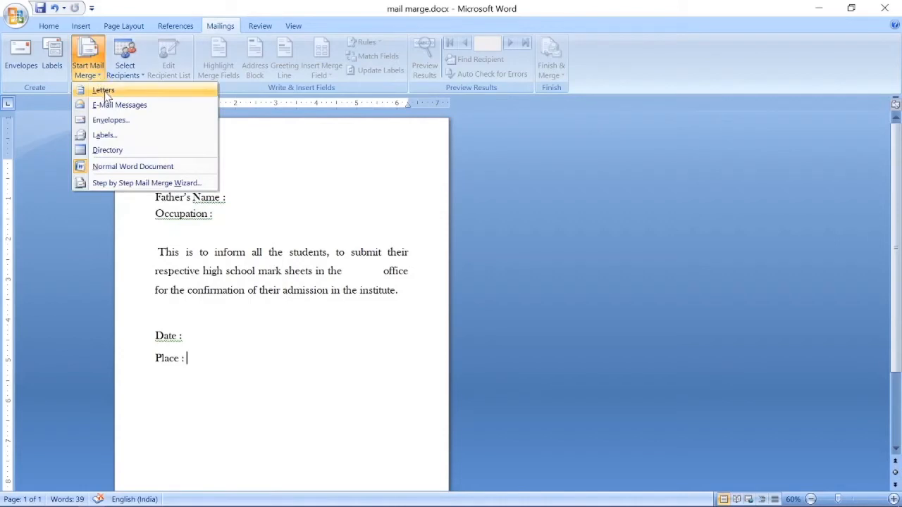
{"action": "left_click", "coordinate": [103, 91]}
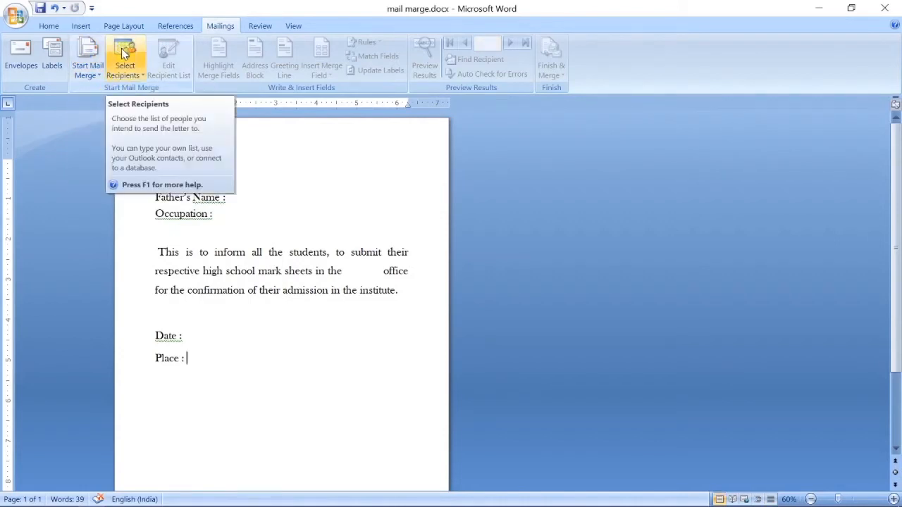
{"action": "left_click", "coordinate": [128, 76]}
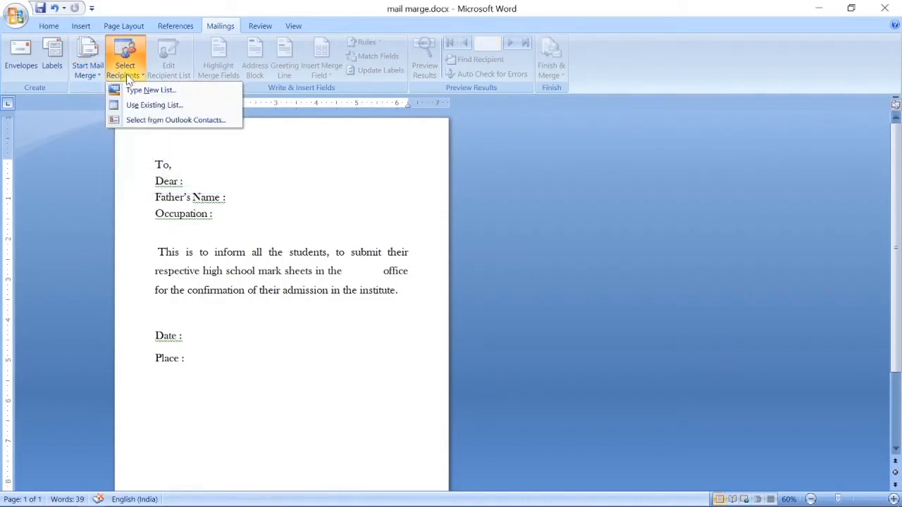
{"action": "left_click", "coordinate": [157, 105]}
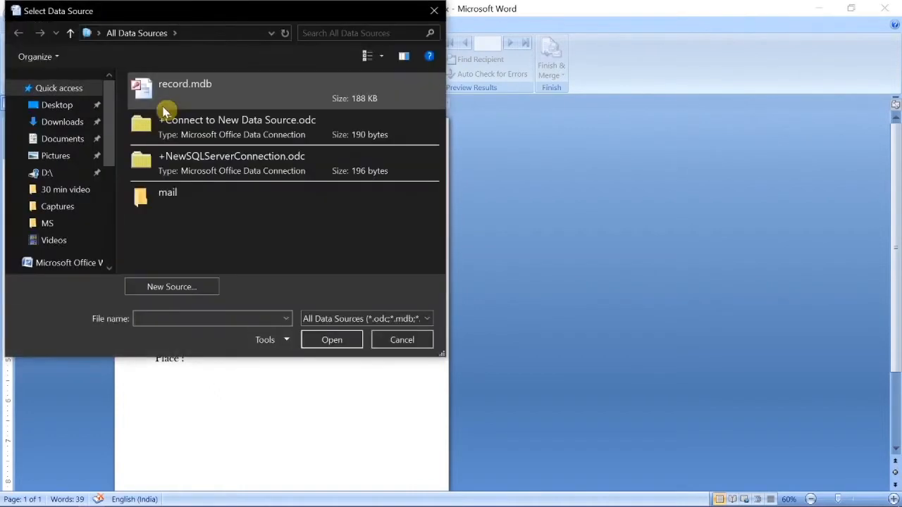
{"action": "left_click", "coordinate": [68, 220]}
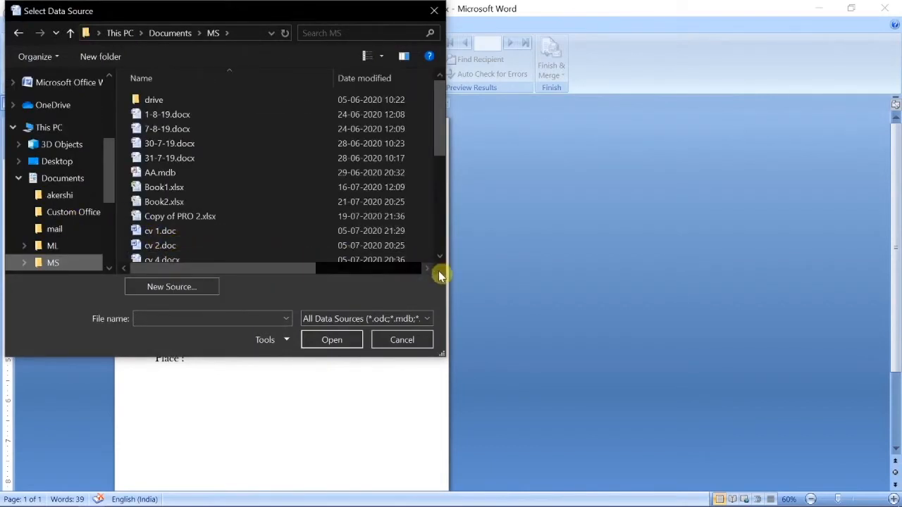
{"action": "left_click", "coordinate": [398, 340]}
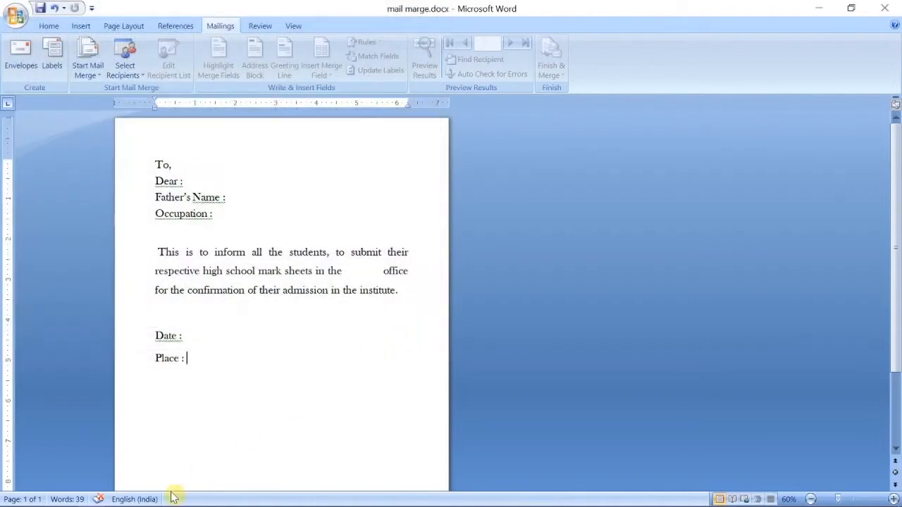
{"action": "mouse_move", "coordinate": [85, 502]}
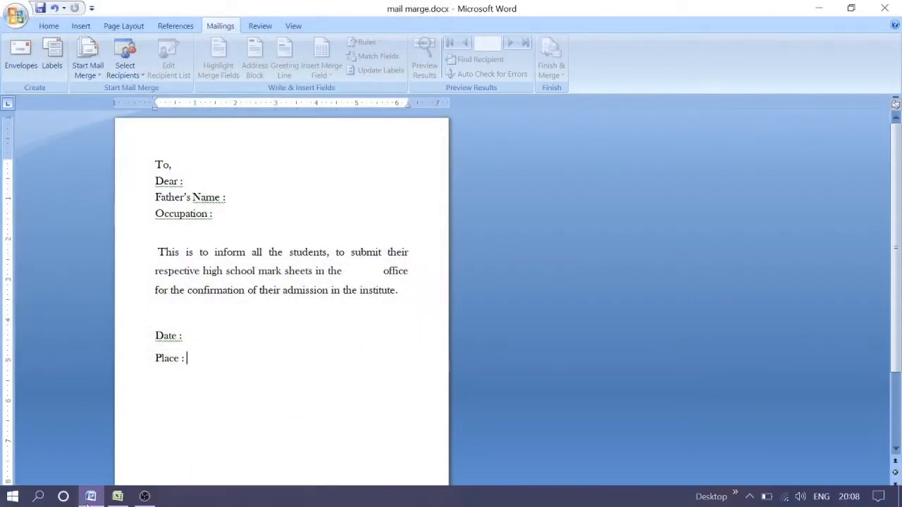
{"action": "left_click", "coordinate": [117, 497]}
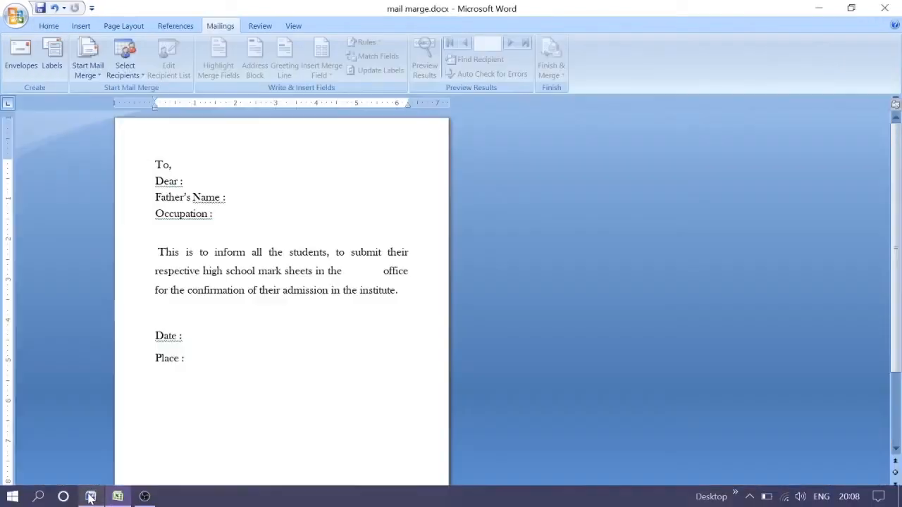
{"action": "left_click", "coordinate": [90, 499]}
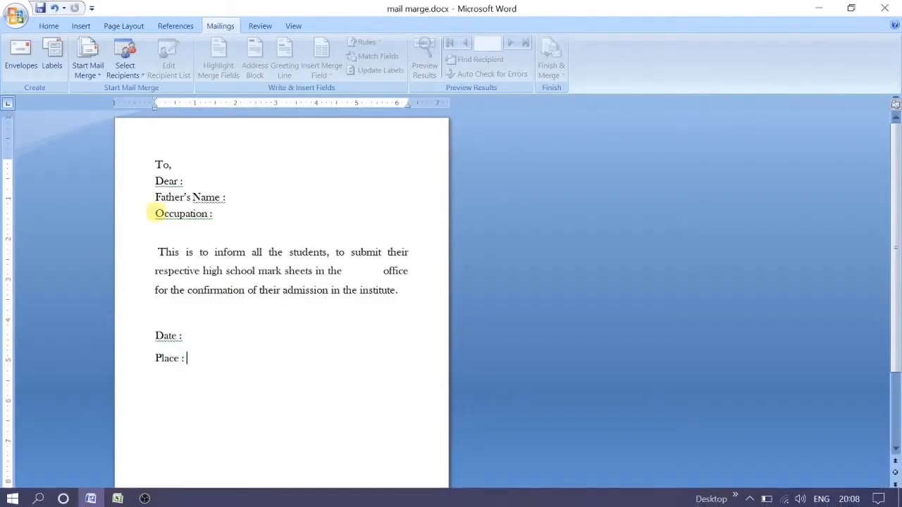
Attach Sheet1$ of mail 2.xlsx from the MS folder as the recipient list.
{"action": "left_click", "coordinate": [125, 64]}
{"action": "left_click", "coordinate": [136, 105]}
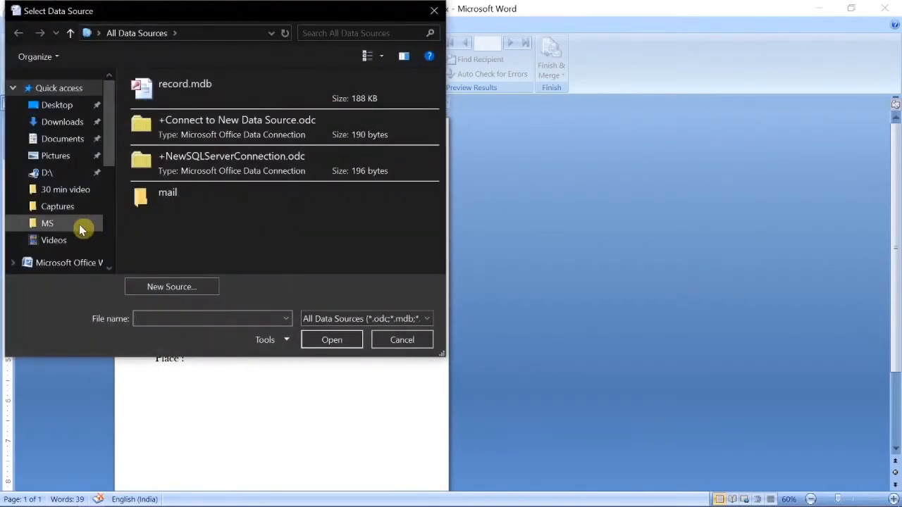
{"action": "left_click", "coordinate": [66, 224]}
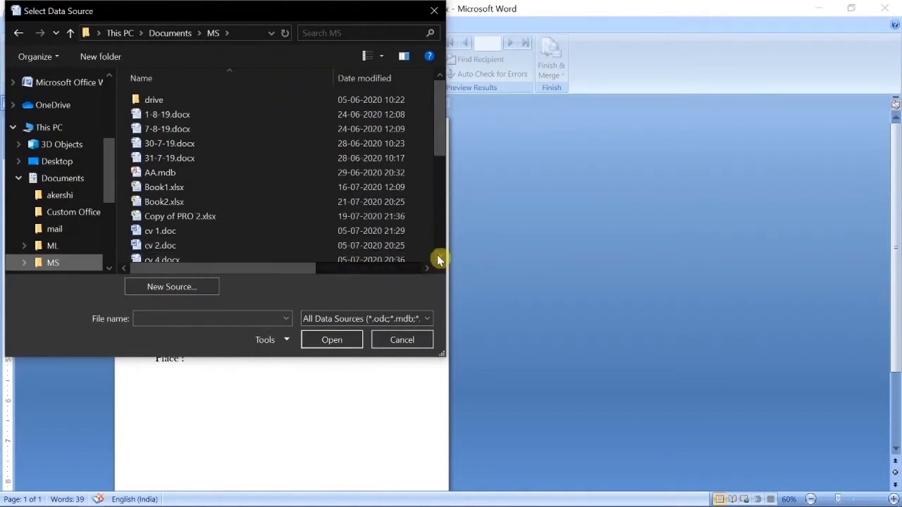
{"action": "scroll", "coordinate": [437, 260], "scroll_direction": "down", "scroll_amount": 3}
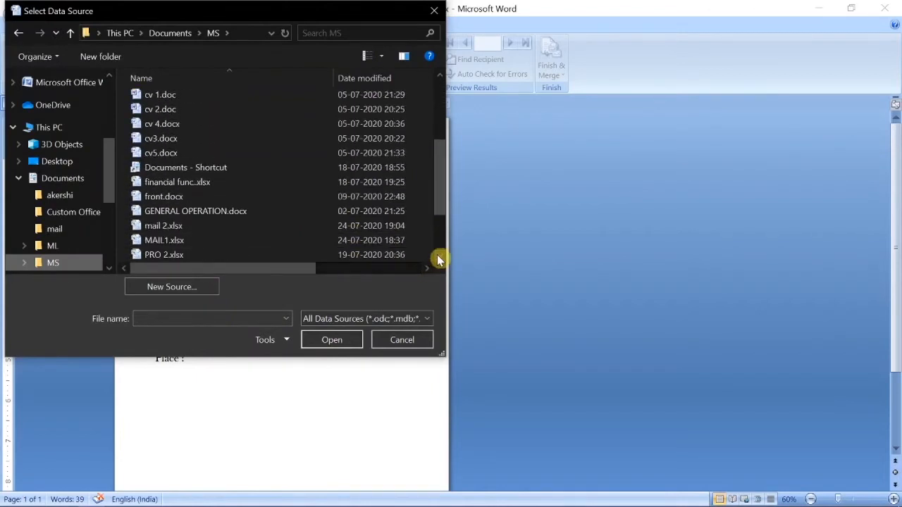
{"action": "left_click", "coordinate": [213, 241]}
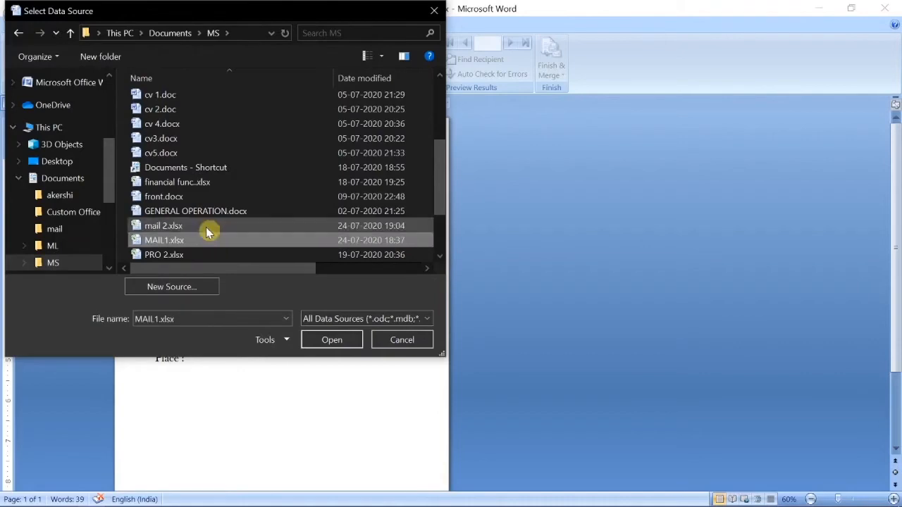
{"action": "left_click", "coordinate": [208, 229]}
{"action": "left_click", "coordinate": [328, 341]}
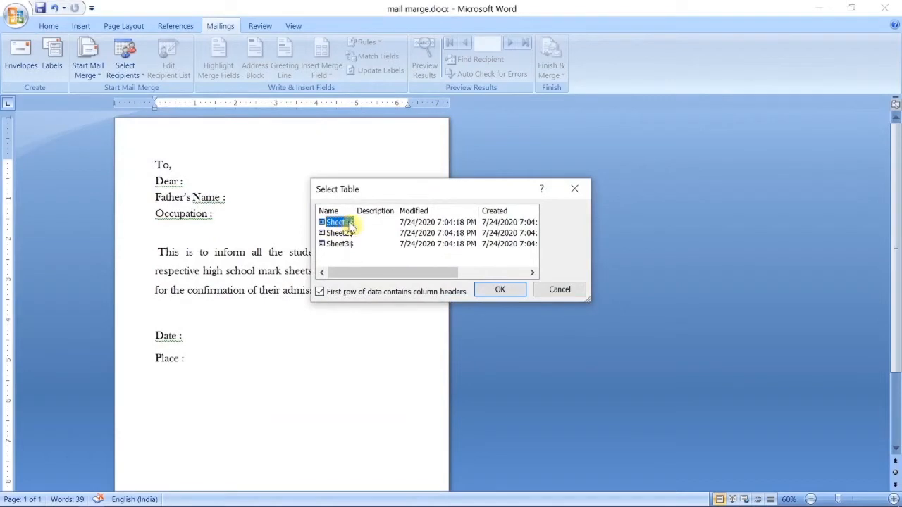
{"action": "left_click", "coordinate": [498, 294]}
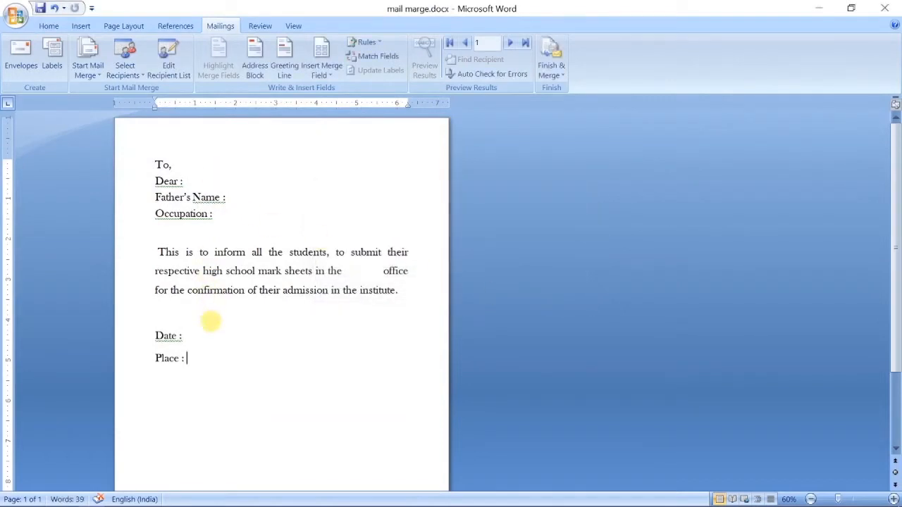
Insert the NAME and FATHERS_NAME merge fields after Dear and Father's Name.
{"action": "left_click", "coordinate": [332, 76]}
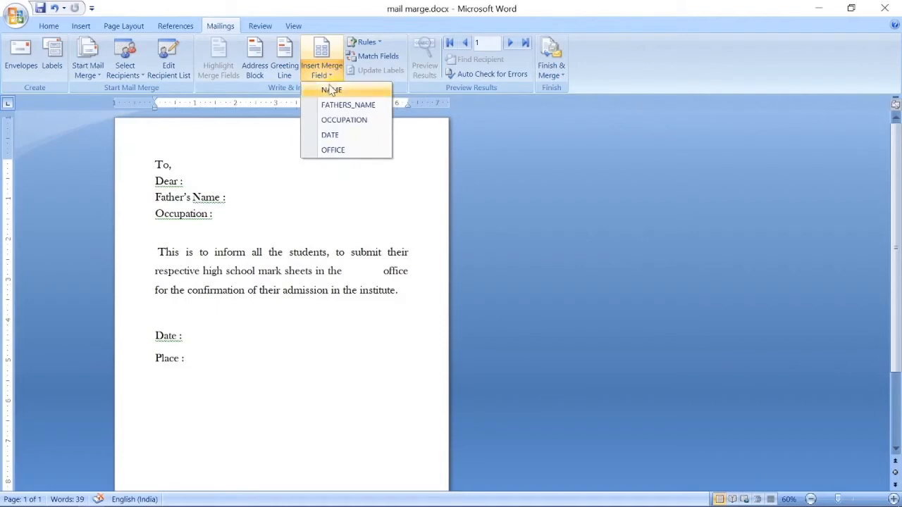
{"action": "left_click", "coordinate": [208, 183]}
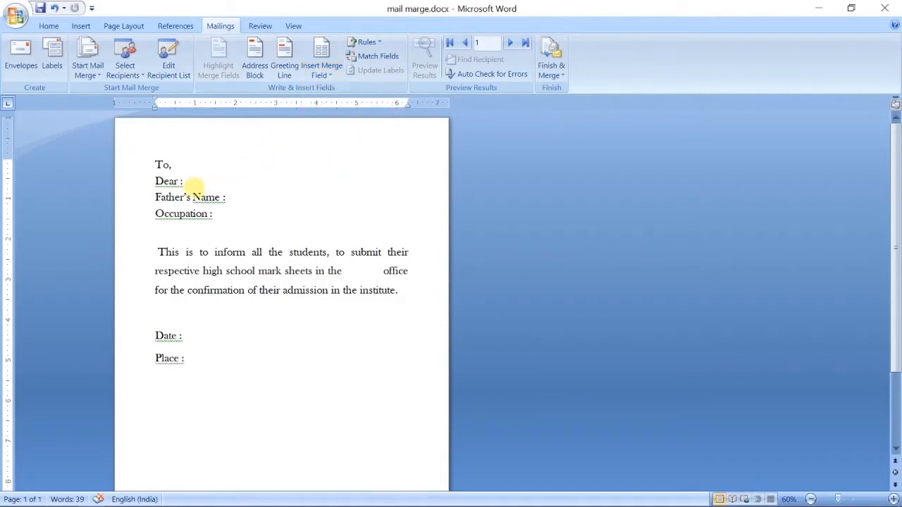
{"action": "left_click", "coordinate": [321, 70]}
{"action": "left_click", "coordinate": [328, 89]}
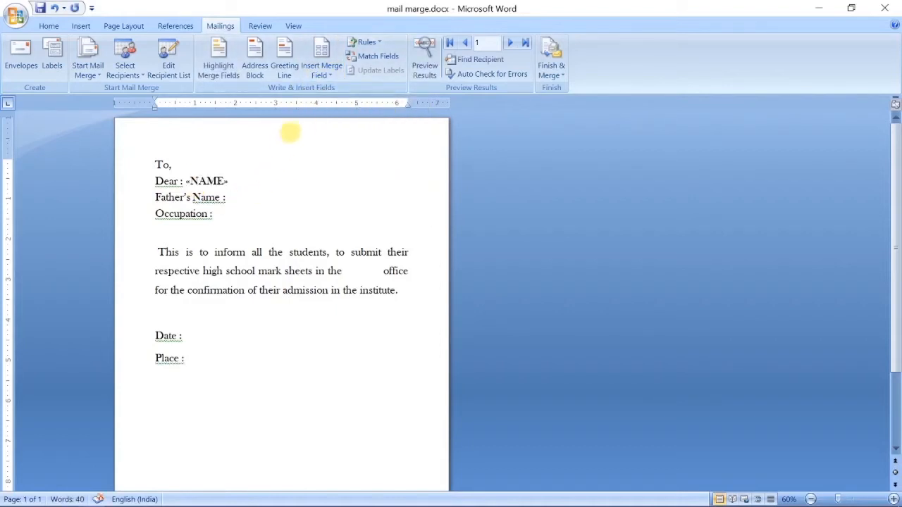
{"action": "left_click", "coordinate": [321, 70]}
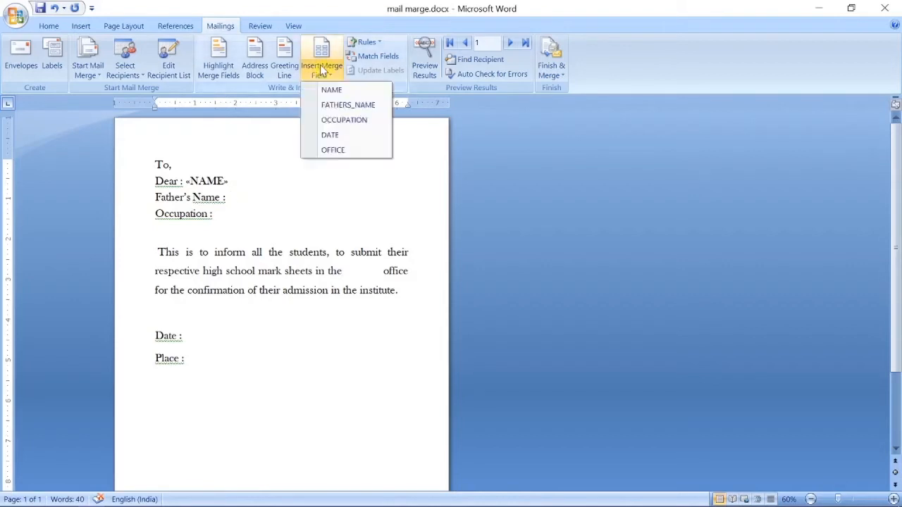
{"action": "left_click", "coordinate": [331, 104]}
Insert the OCCUPATION, DATE and OFFICE merge fields after the Occupation, Date and Place labels.
{"action": "left_click", "coordinate": [217, 216]}
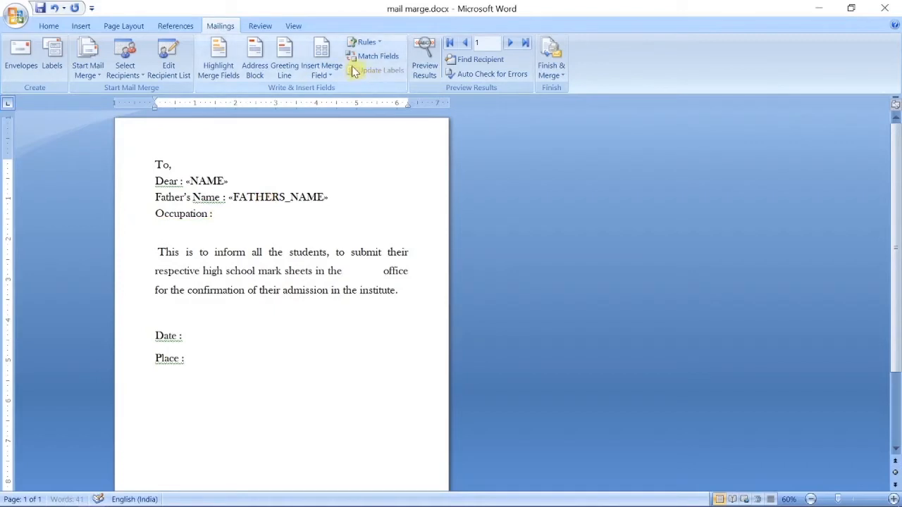
{"action": "left_click", "coordinate": [321, 77]}
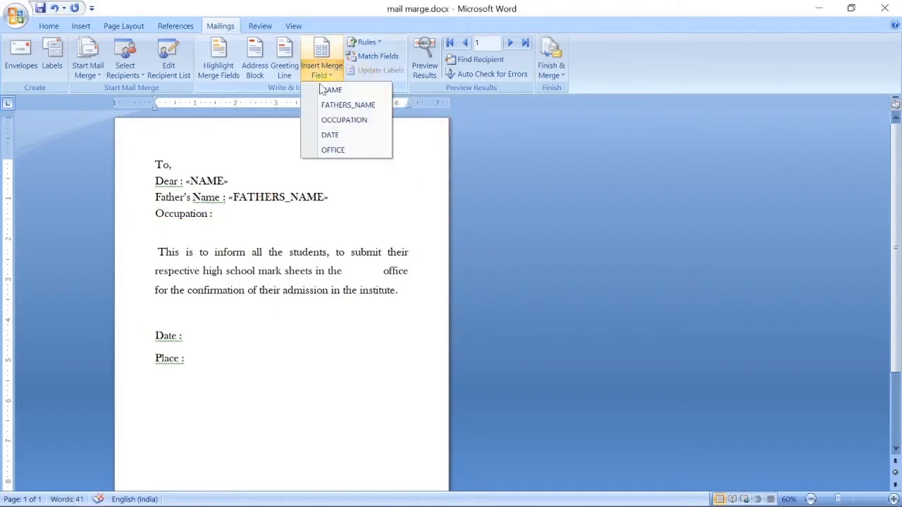
{"action": "left_click", "coordinate": [324, 121]}
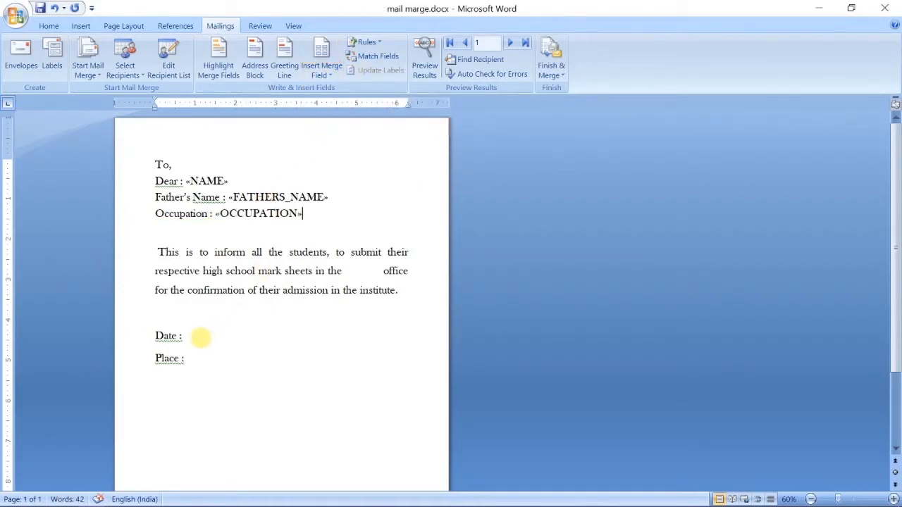
{"action": "left_click", "coordinate": [331, 68]}
{"action": "left_click", "coordinate": [330, 135]}
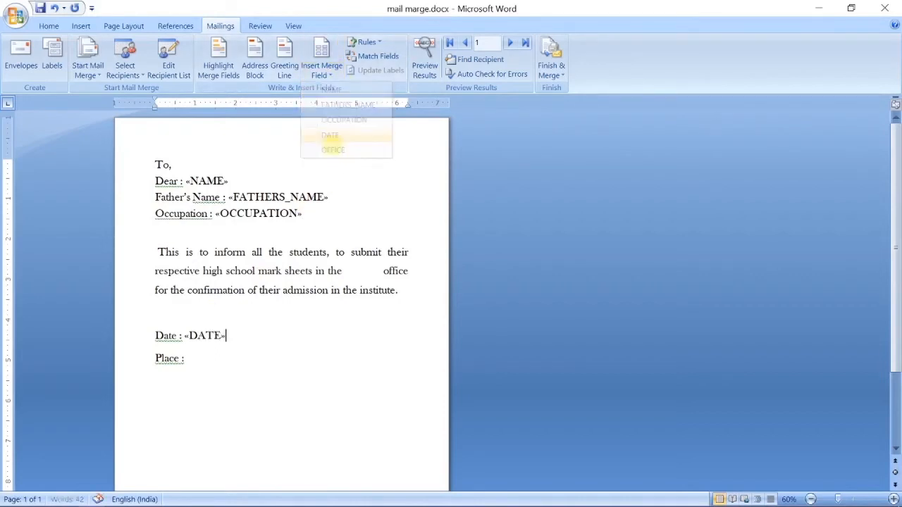
{"action": "left_click", "coordinate": [209, 362]}
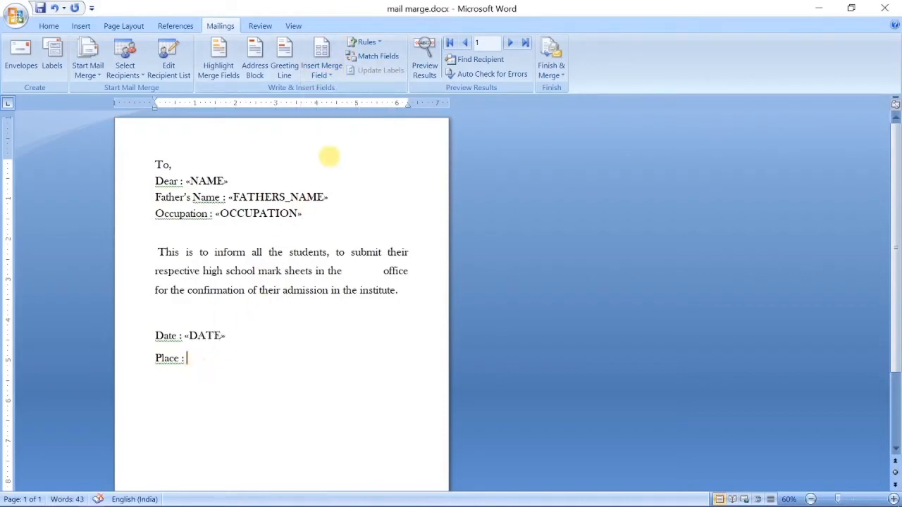
{"action": "left_click", "coordinate": [328, 73]}
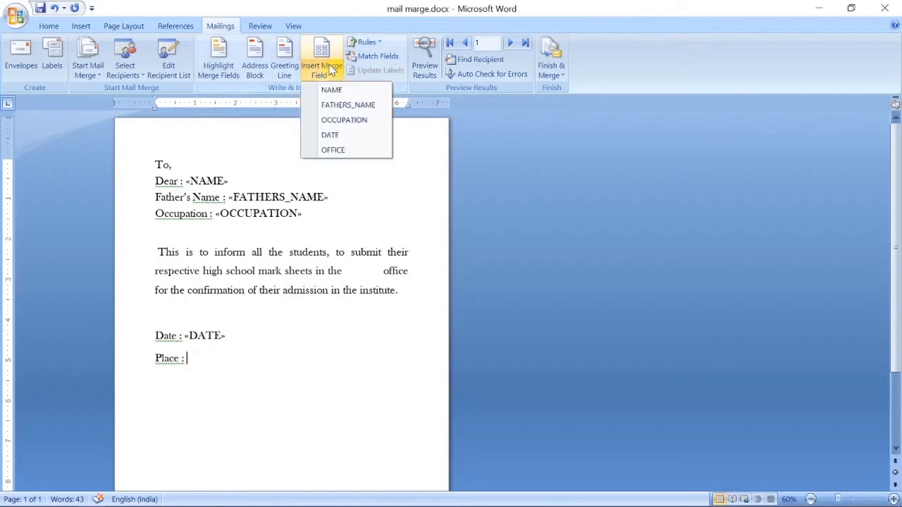
{"action": "left_click", "coordinate": [333, 150]}
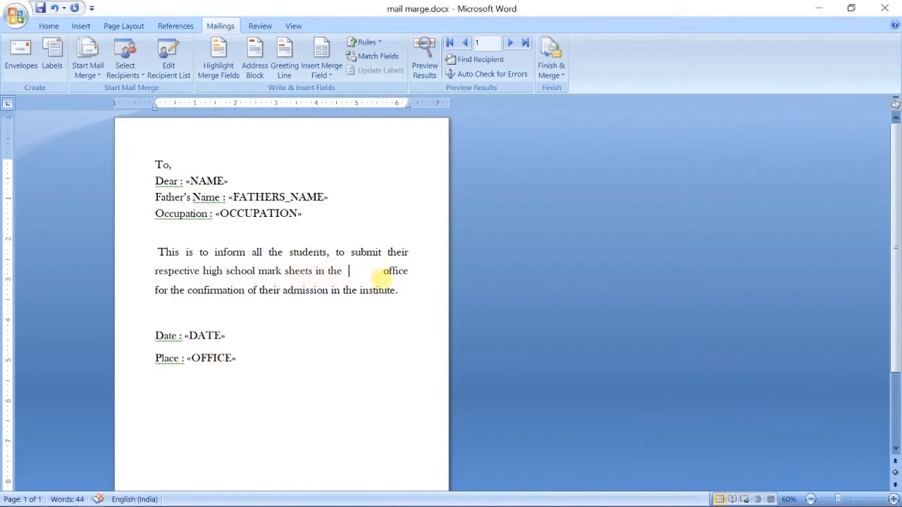
Insert the OFFICE field into the body blank and preview the first student's filled letter.
{"action": "left_click", "coordinate": [322, 53]}
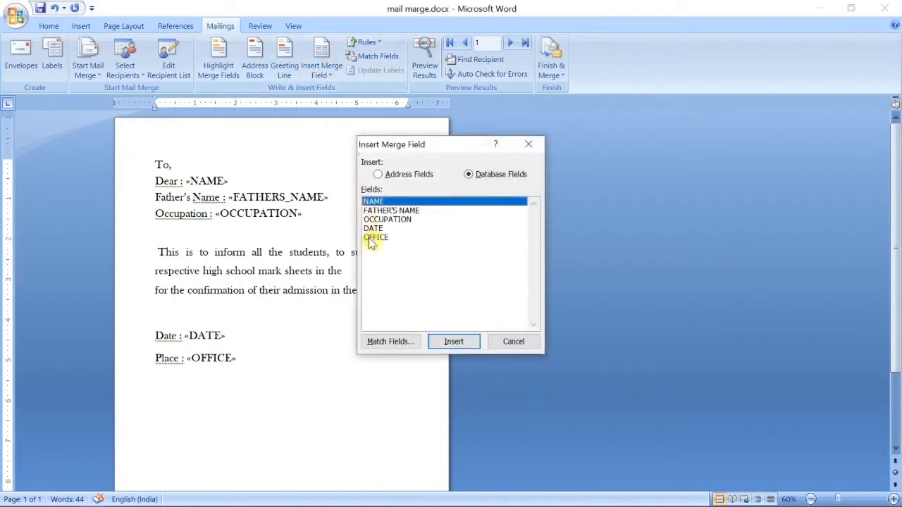
{"action": "left_click", "coordinate": [373, 240]}
{"action": "left_click", "coordinate": [453, 343]}
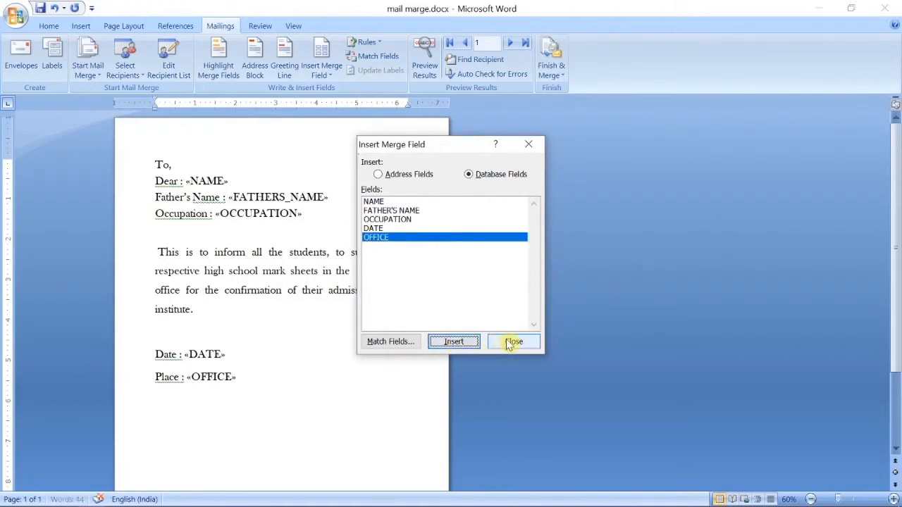
{"action": "left_click", "coordinate": [514, 342]}
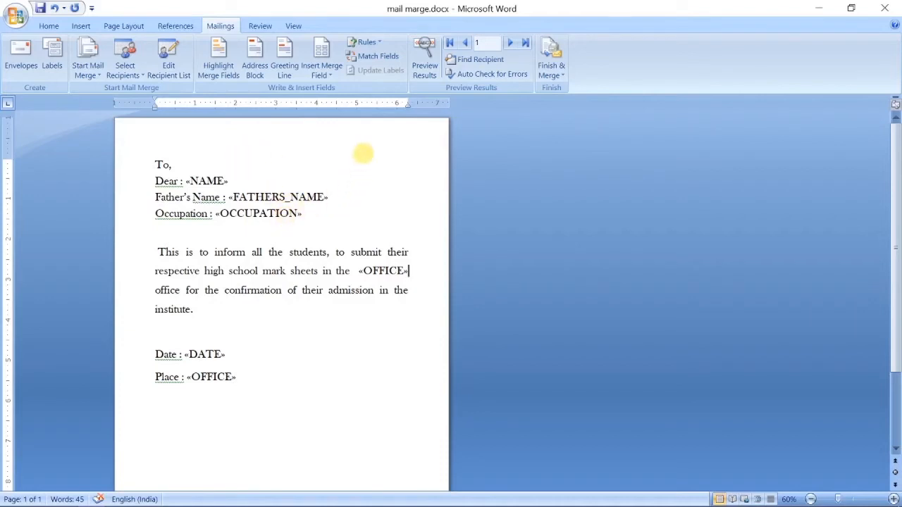
{"action": "left_click", "coordinate": [425, 62]}
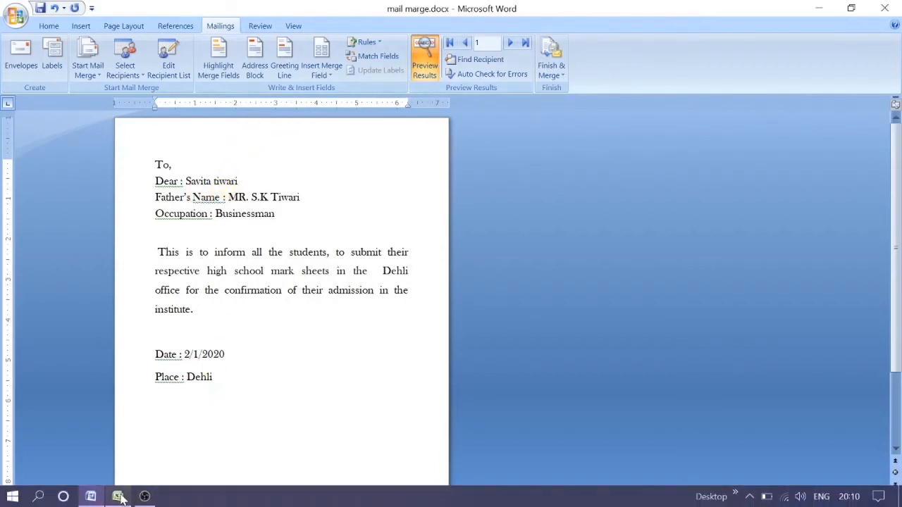
Bring the Excel mail 2.xlsx student list forward to compare with the preview.
{"action": "left_click", "coordinate": [118, 497]}
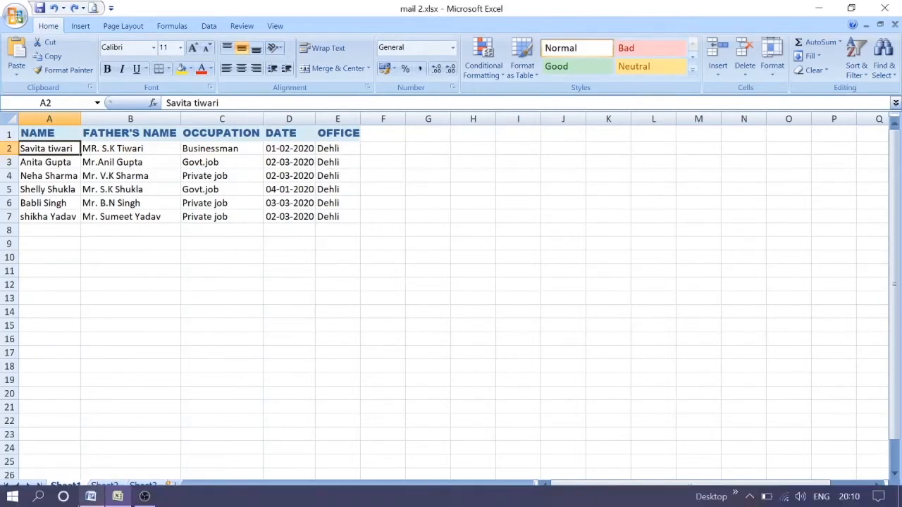
Return to the mail marge.docx merge preview in Word.
{"action": "left_click", "coordinate": [91, 497]}
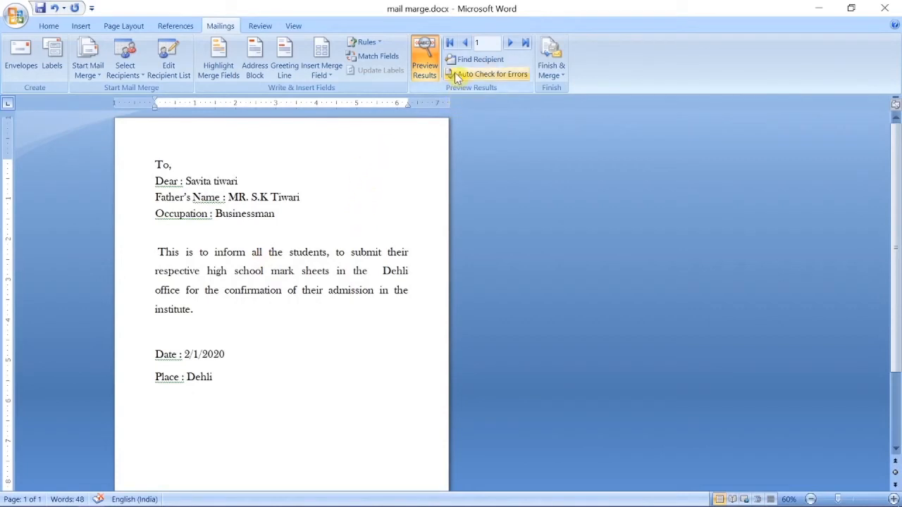
Advance the preview to record 3, showing Private job, 3/2/2020 and Dehli.
{"action": "left_click", "coordinate": [510, 44]}
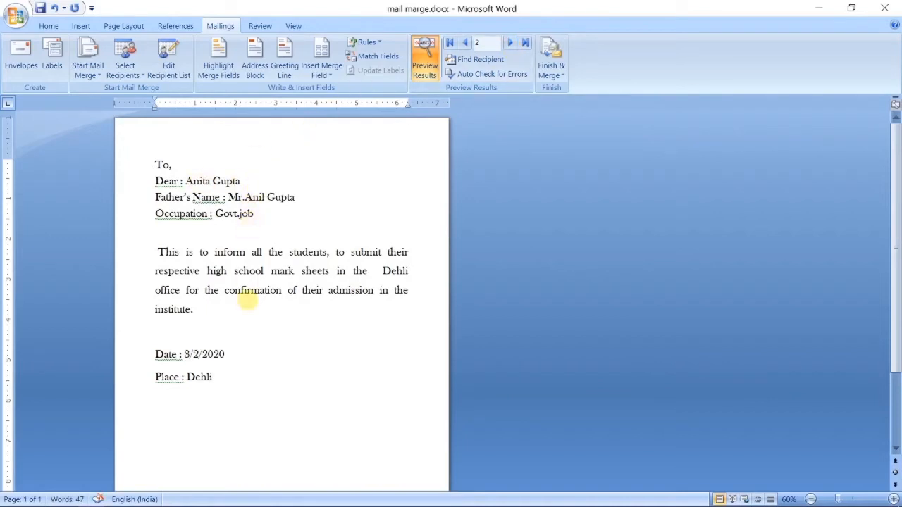
{"action": "left_click", "coordinate": [511, 44]}
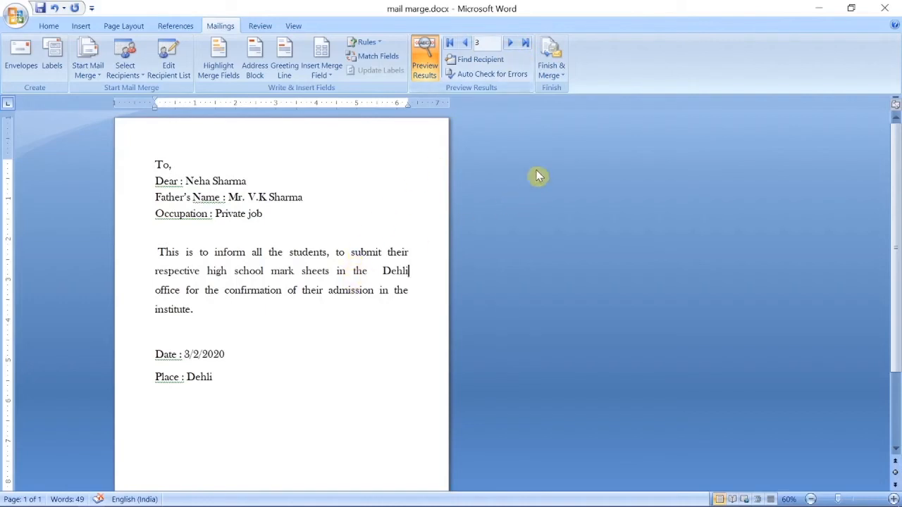
Start Print Documents, cancel the Merge to Printer dialog without printing, and reopen Finish & Merge.
{"action": "left_click", "coordinate": [555, 76]}
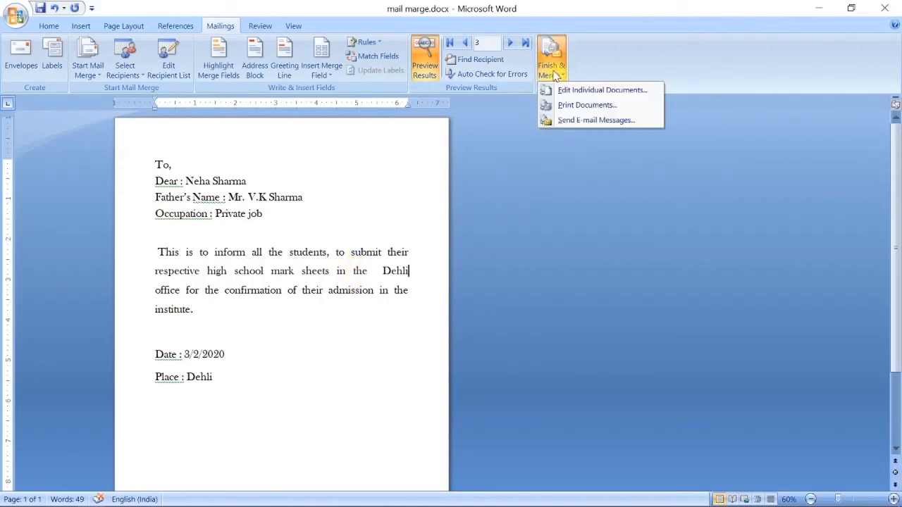
{"action": "left_click", "coordinate": [566, 111]}
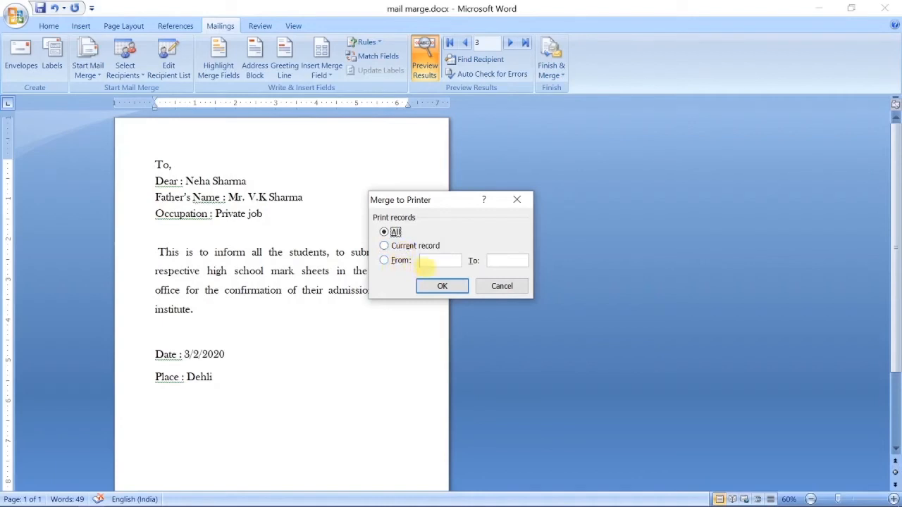
{"action": "left_click", "coordinate": [500, 286]}
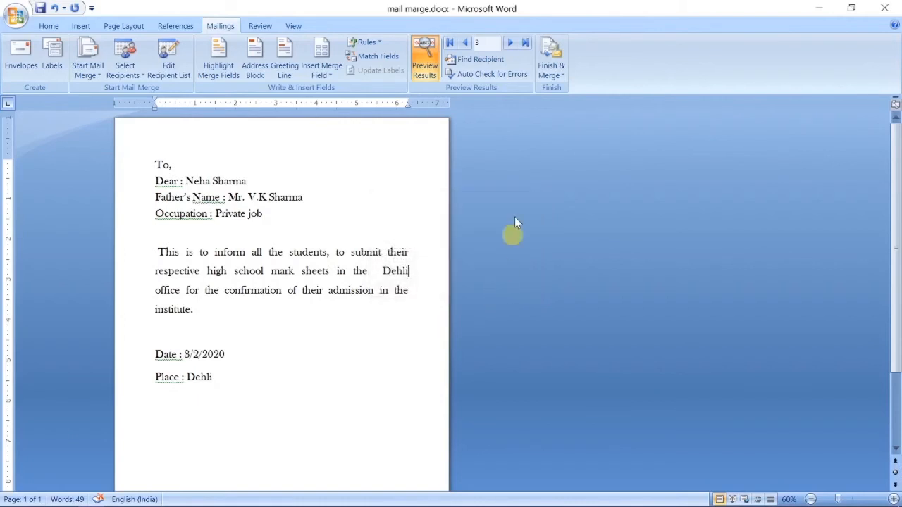
{"action": "left_click", "coordinate": [553, 71]}
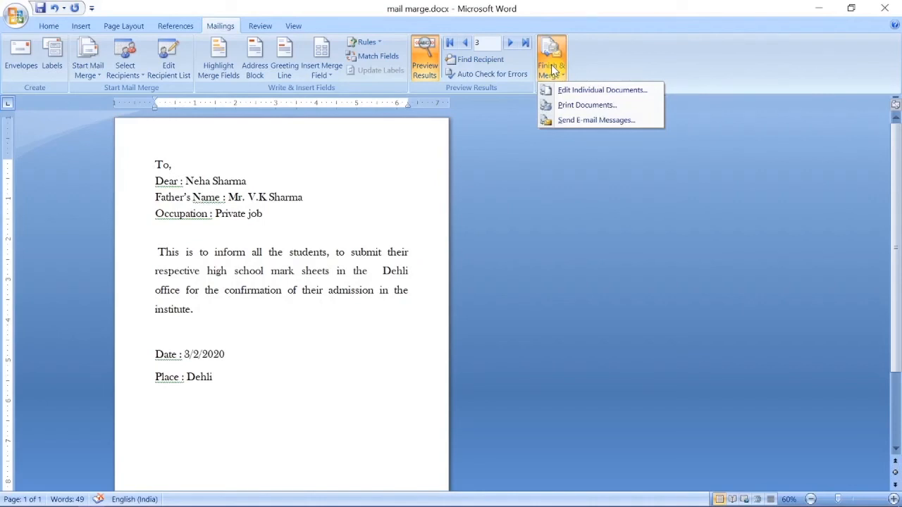
Edit individual documents with All records selected, producing the six-page Letters1 document.
{"action": "left_click", "coordinate": [590, 97]}
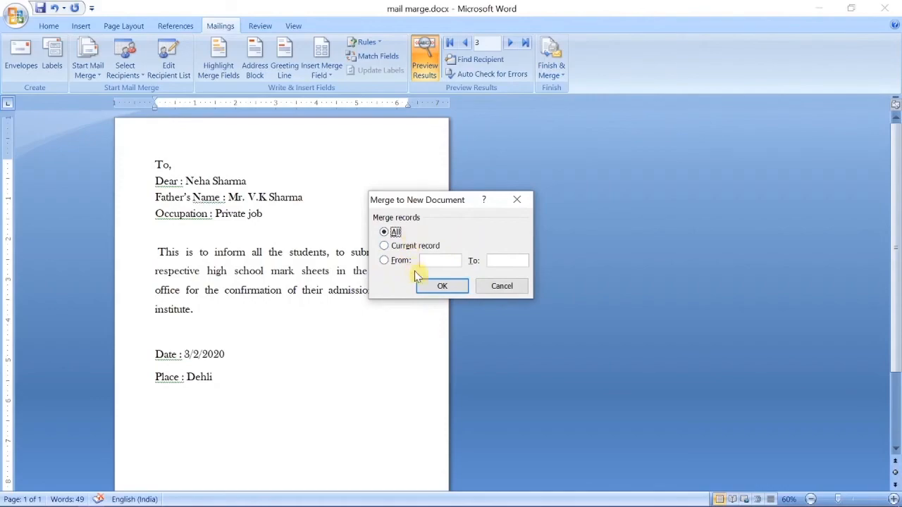
{"action": "left_click", "coordinate": [444, 292]}
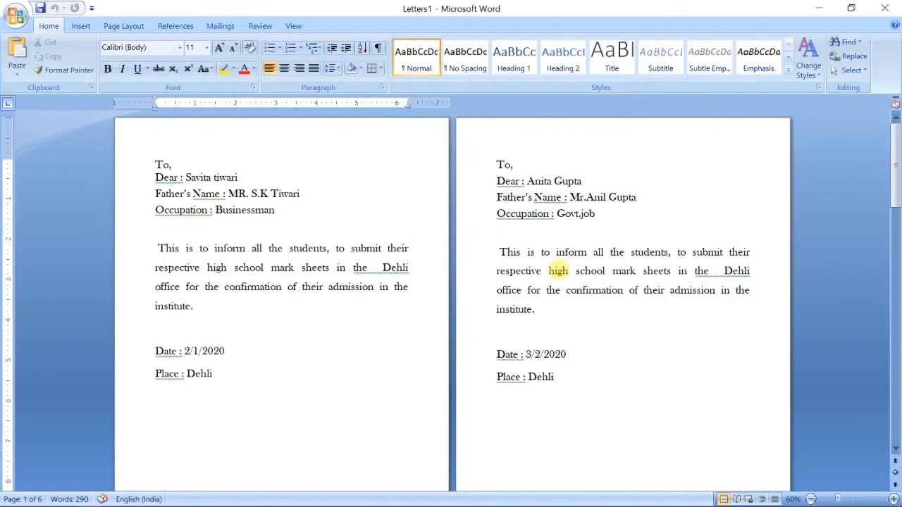
Scroll through Letters1's six student letters, zooming out to 10% and back to 40%.
{"action": "scroll", "coordinate": [558, 271], "scroll_direction": "down", "scroll_amount": 5}
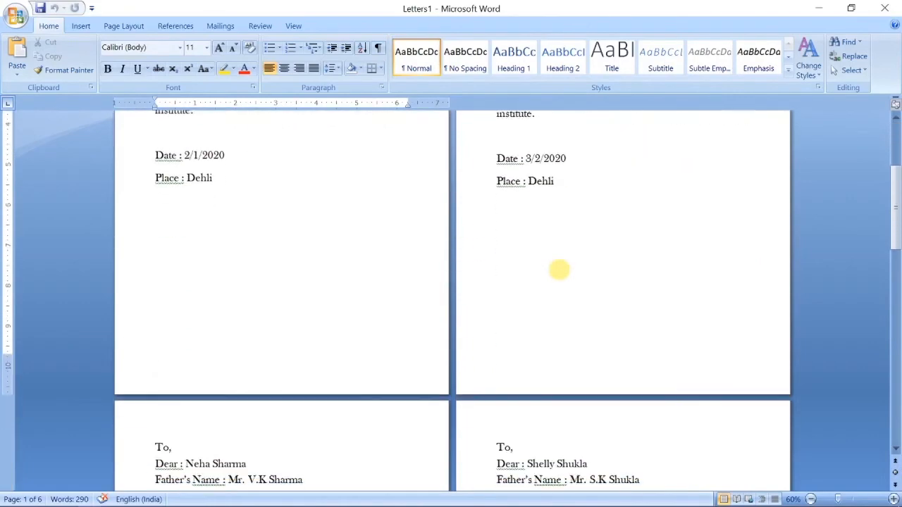
{"action": "scroll", "coordinate": [558, 270], "scroll_direction": "down", "scroll_amount": 15}
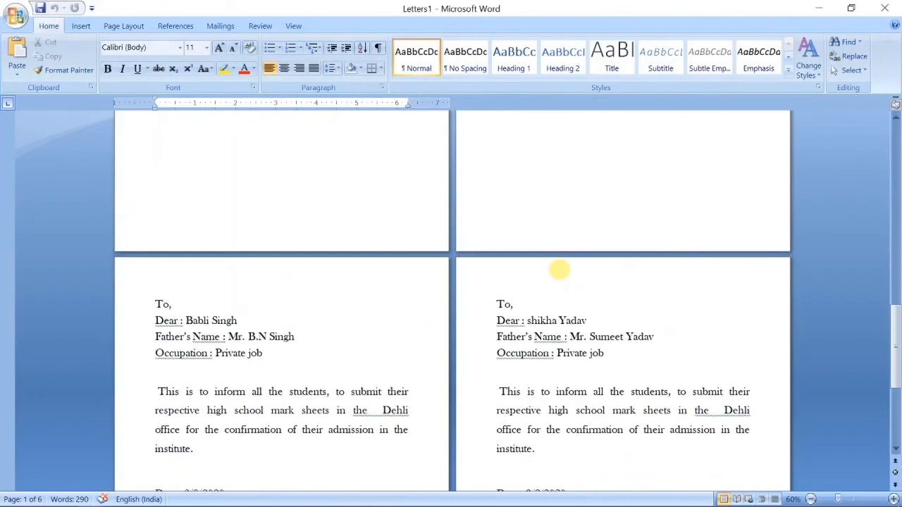
{"action": "scroll", "coordinate": [558, 270], "scroll_direction": "down", "scroll_amount": 6}
{"action": "scroll", "coordinate": [558, 270], "scroll_direction": "up", "scroll_amount": 18}
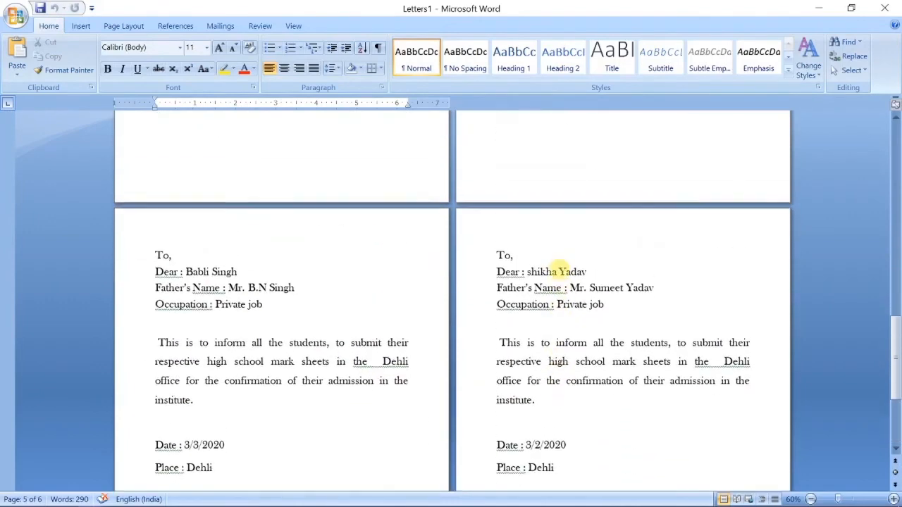
{"action": "scroll", "coordinate": [559, 270], "scroll_direction": "up", "scroll_amount": 8}
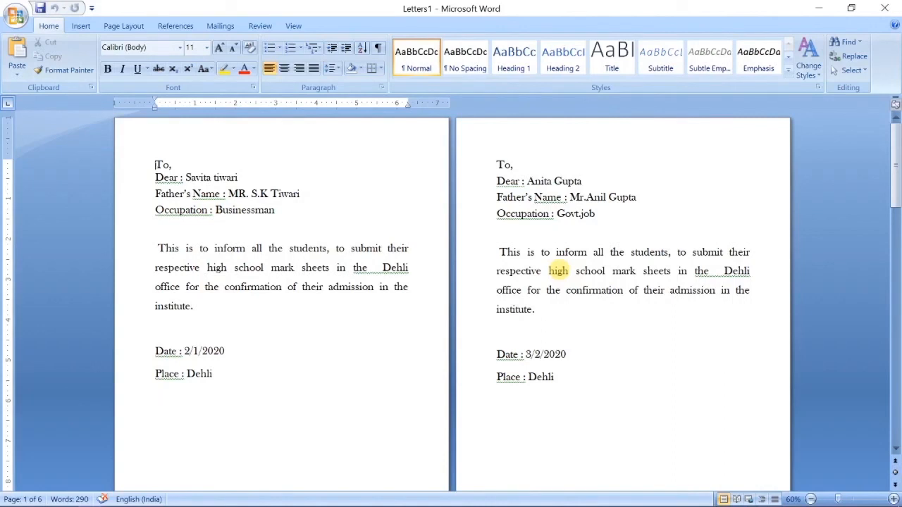
{"action": "scroll", "coordinate": [557, 271], "scroll_direction": "down", "scroll_amount": 5}
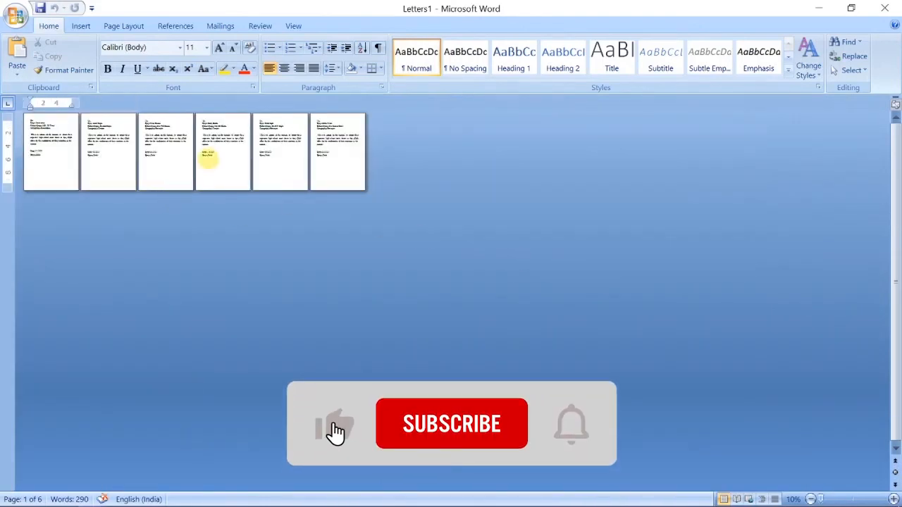
{"action": "scroll", "coordinate": [204, 158], "scroll_direction": "up", "scroll_amount": 3}
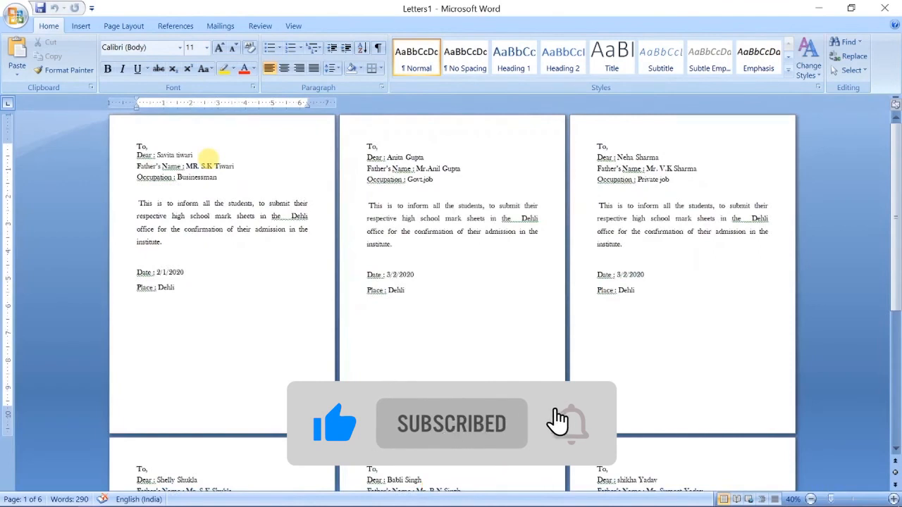